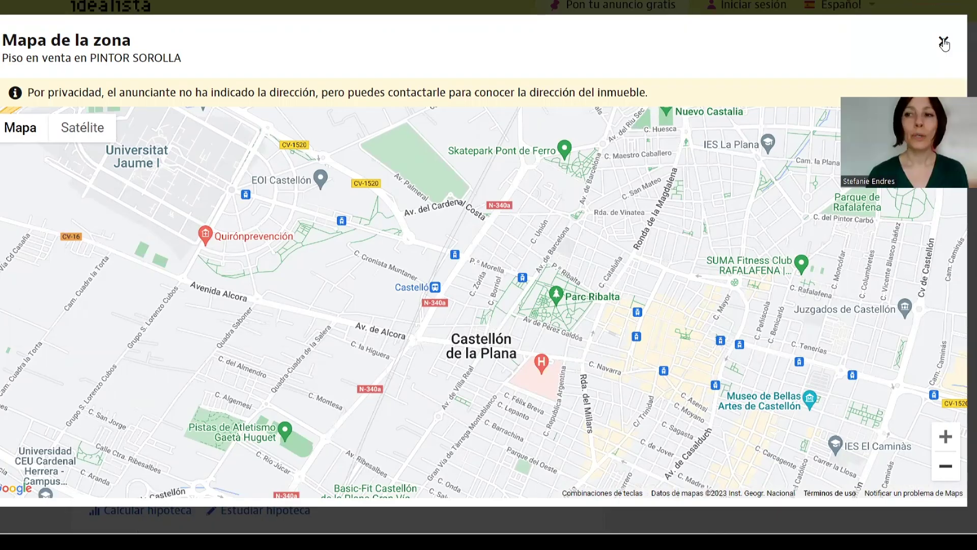
- Close the listing's area map, switch to the cost spreadsheet and review the purchase price, rent default insurance and monthly rent formulas
left_click(944, 43)
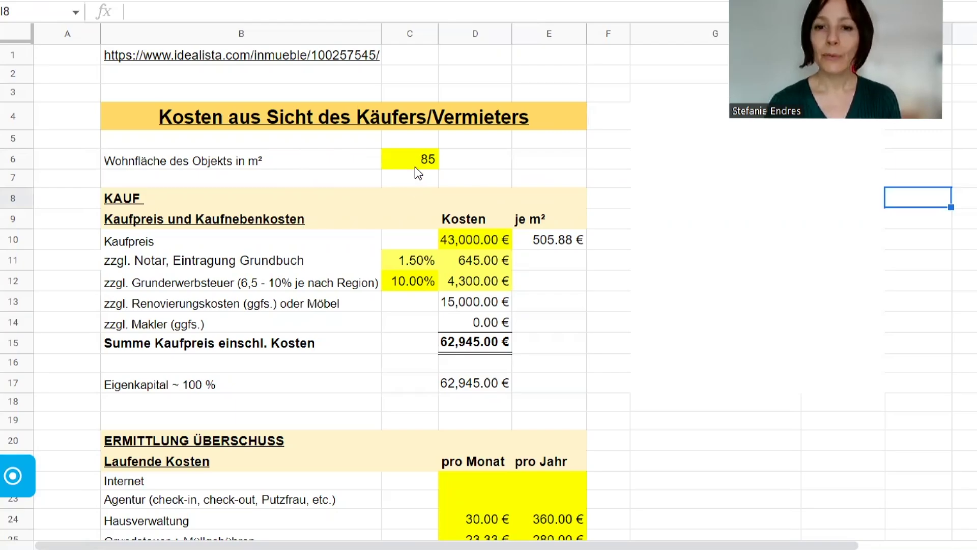
left_click(466, 235)
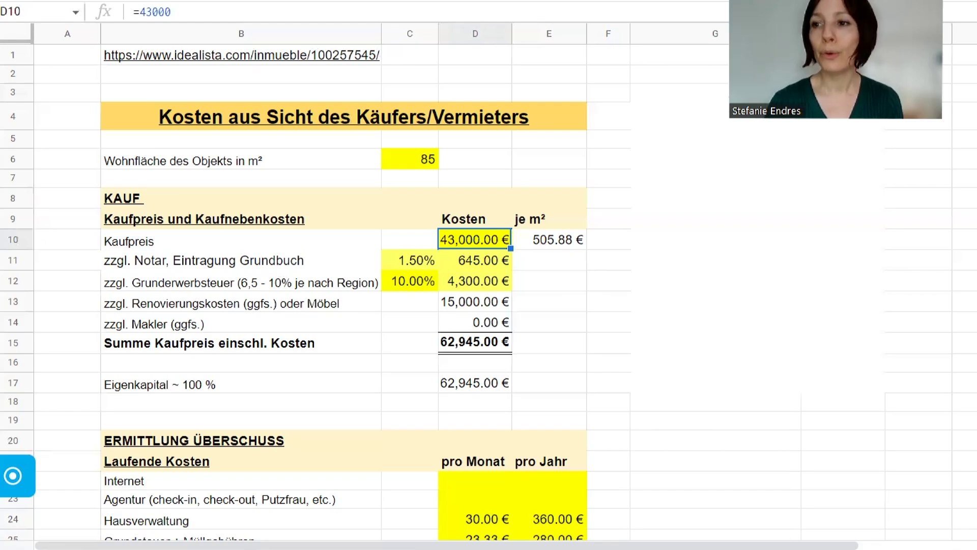
scroll(489, 295, "down", 3)
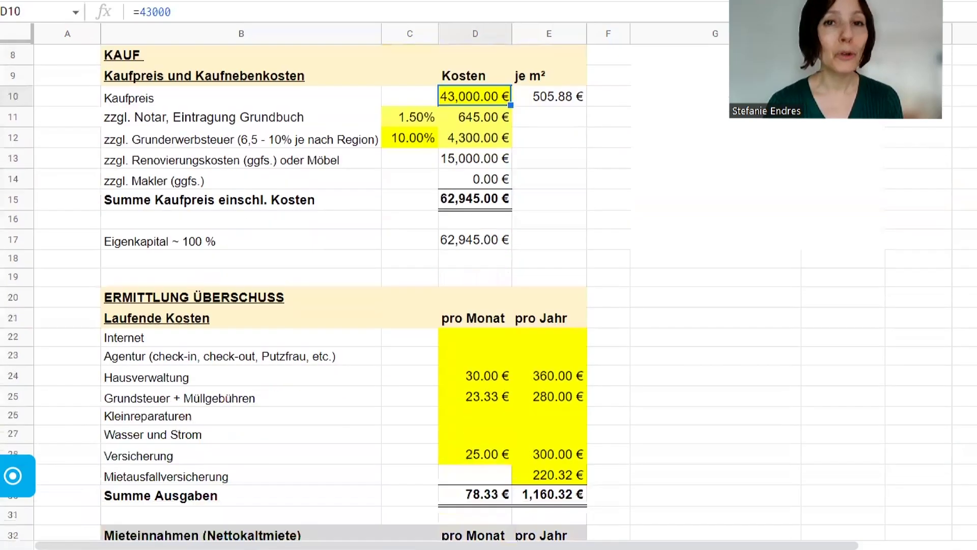
scroll(489, 295, "down", 2)
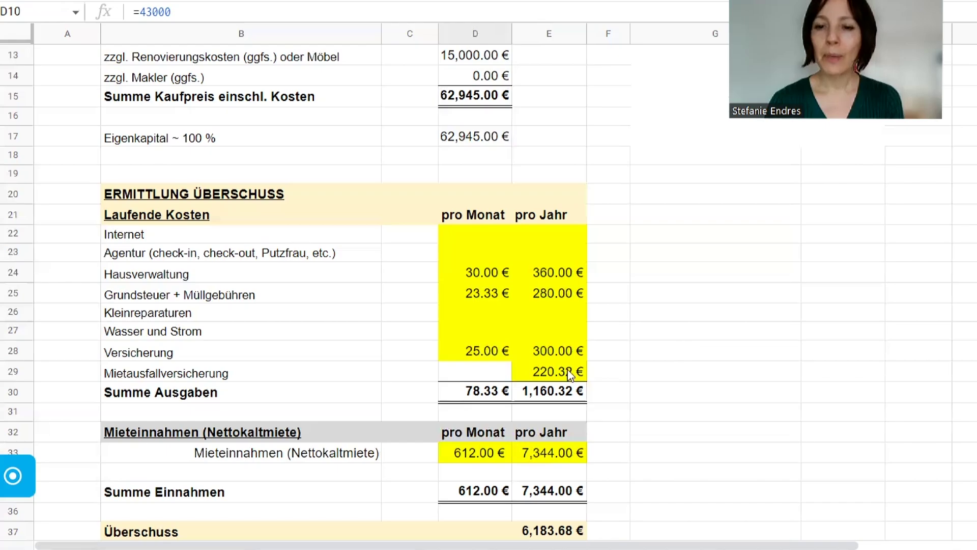
left_click(541, 377)
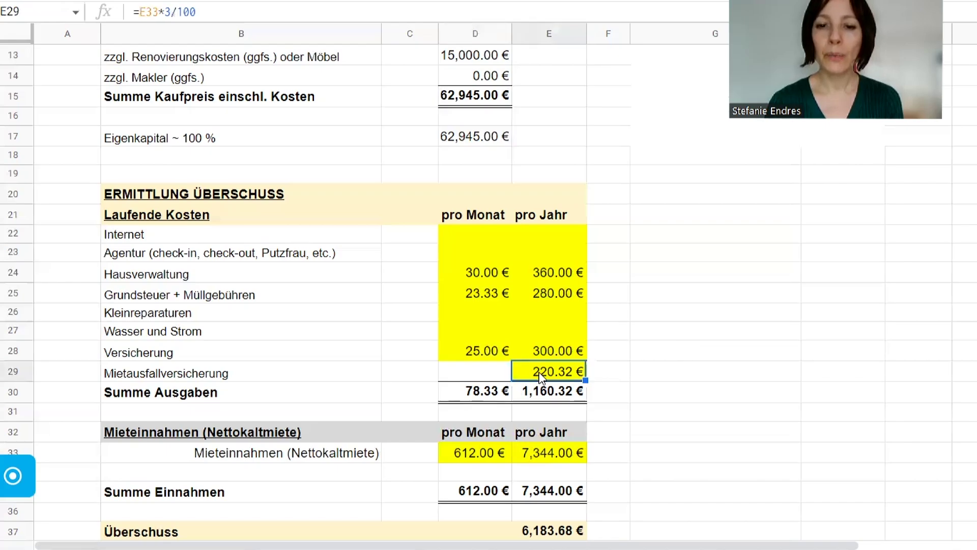
left_click(843, 312)
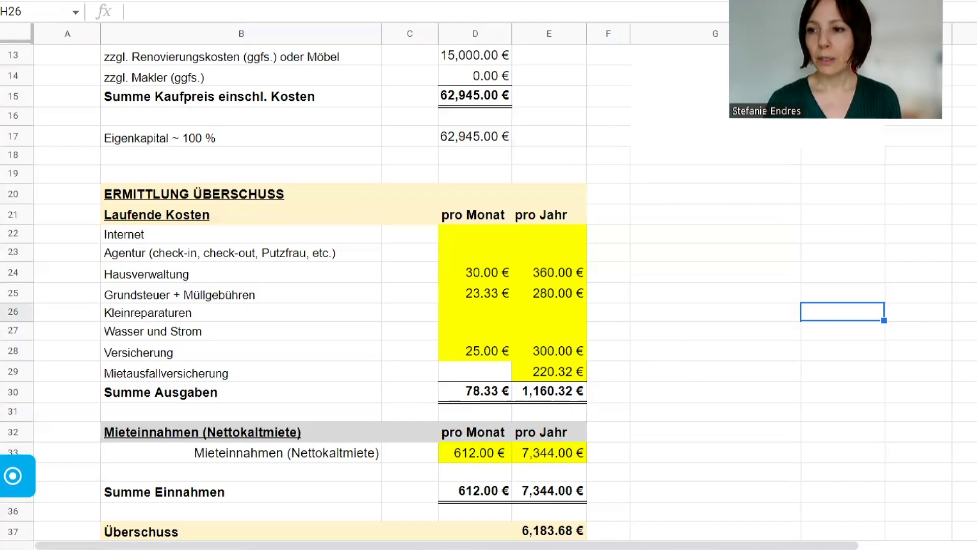
scroll(489, 285, "down", 4)
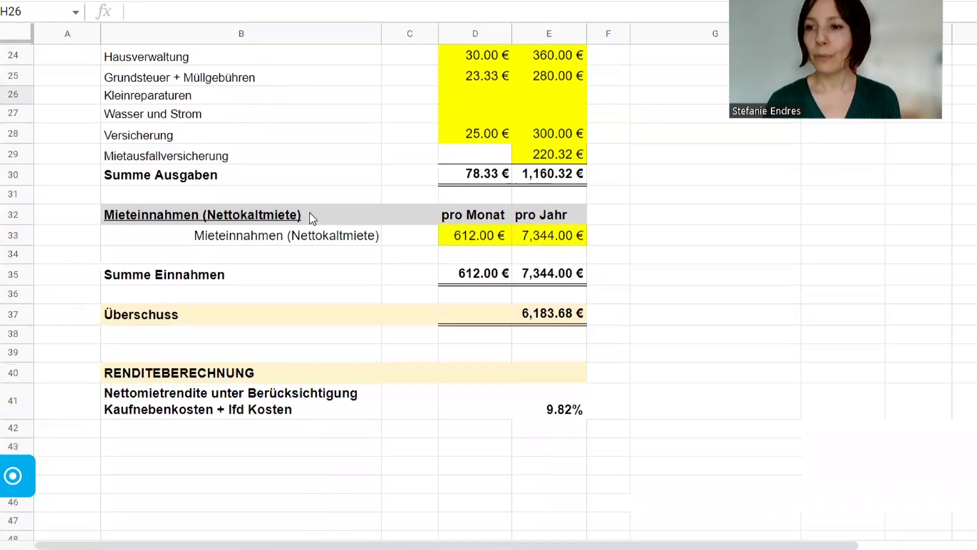
left_click(463, 237)
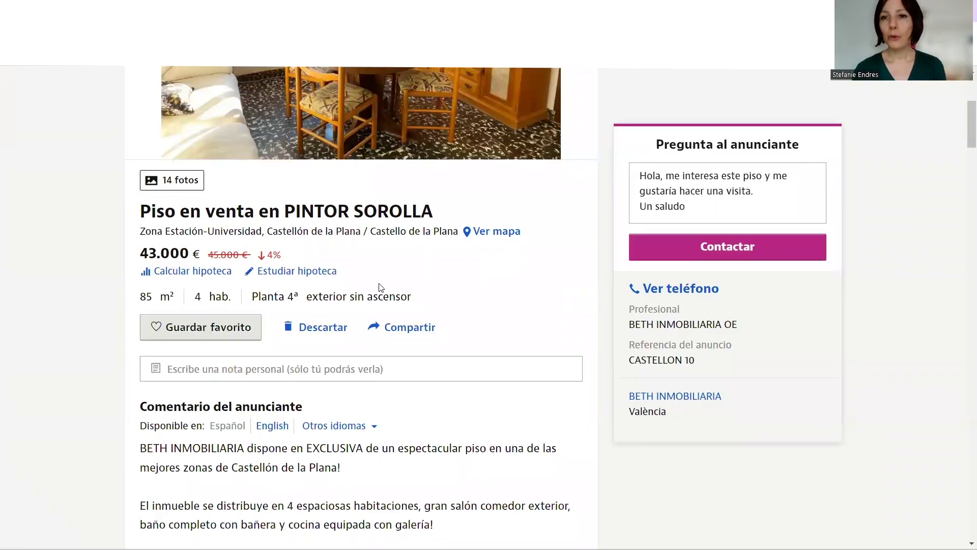
- Review the PINTOR SOROLLA flat listing, switch to the Castellón de la Plana rental map and examine its maximum price options
scroll(963, 103, "up", 3)
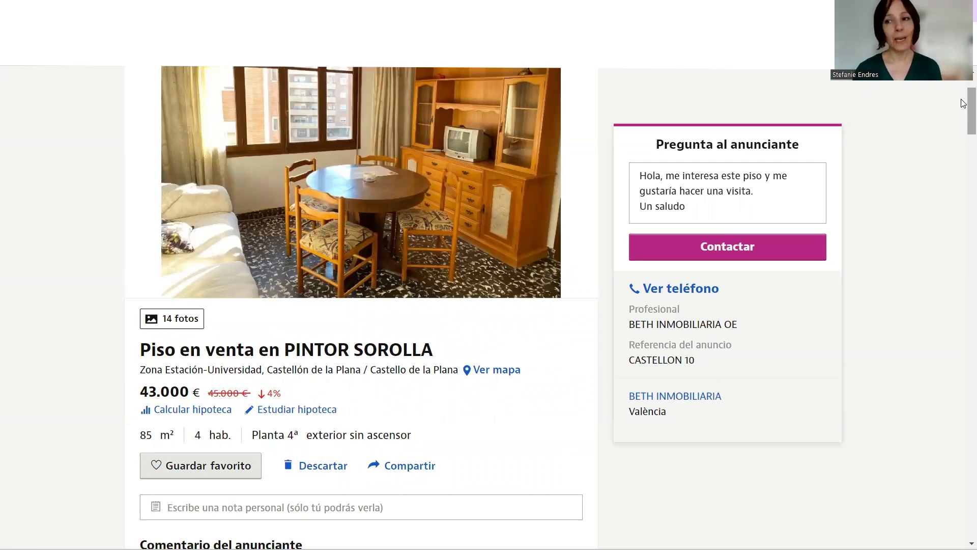
key("ctrl+Tab")
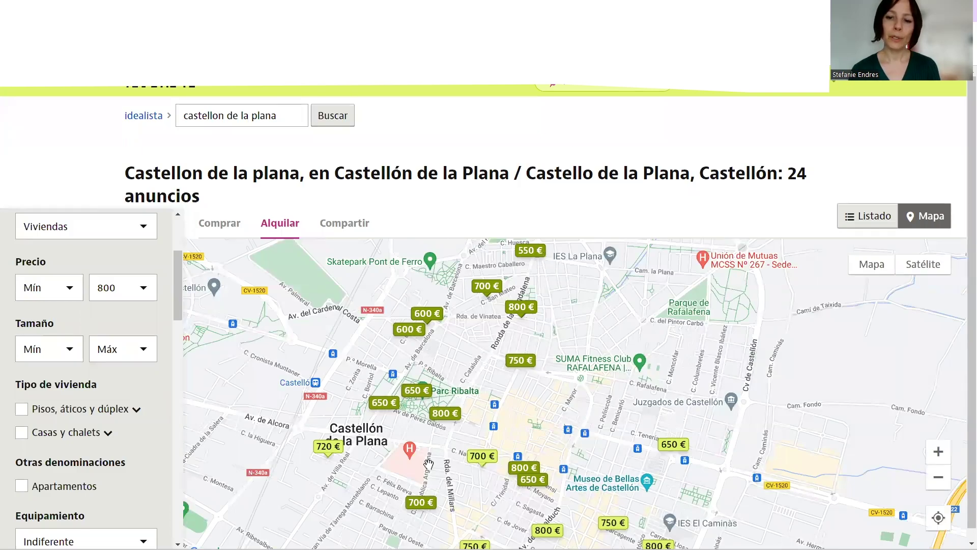
left_click(144, 291)
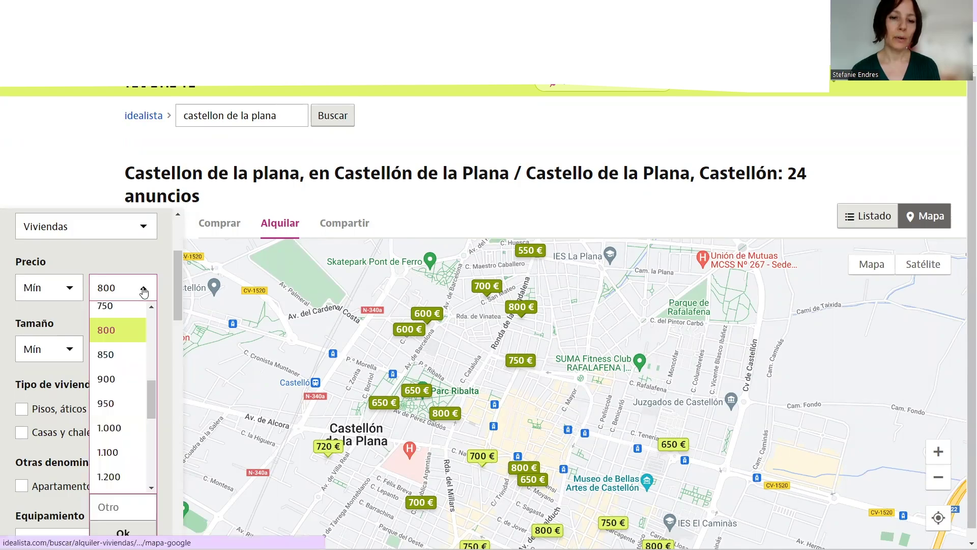
left_click(151, 308)
left_click_drag(151, 309, 151, 311)
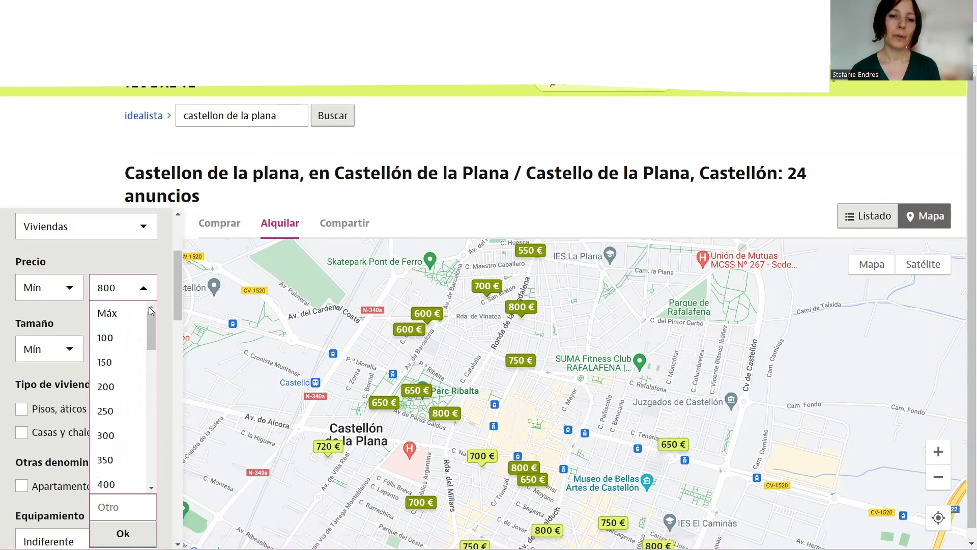
left_click(87, 314)
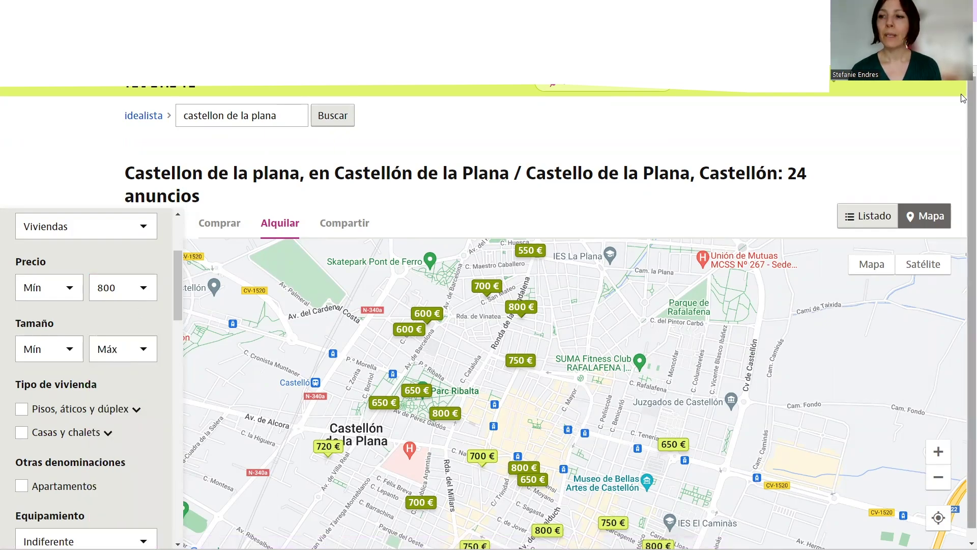
scroll(964, 102, "down", 1)
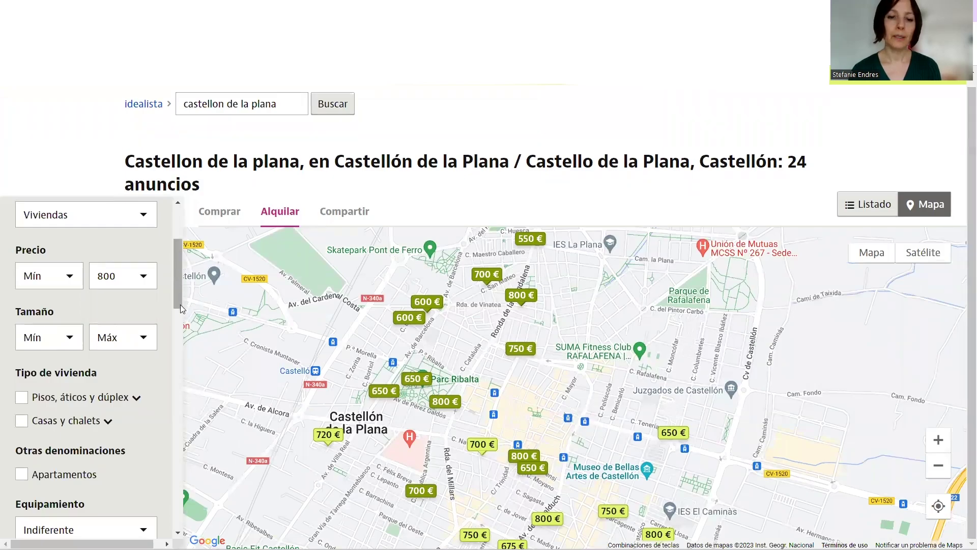
left_click_drag(180, 305, 189, 246)
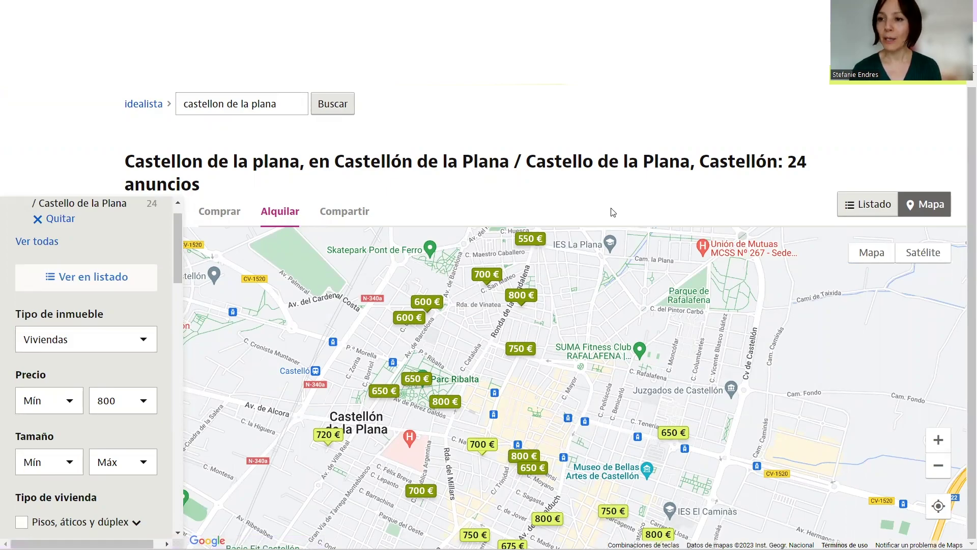
- Compare the 550 €, 700 €, 600 € and 650 € rental offers on the map from Calle Huesca down to Parc Ribalta
left_click(526, 240)
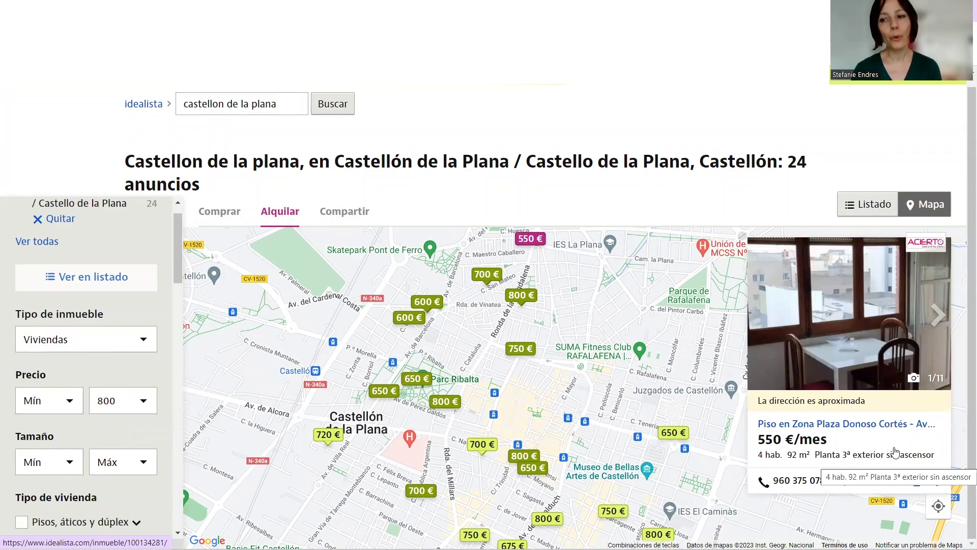
left_click(480, 279)
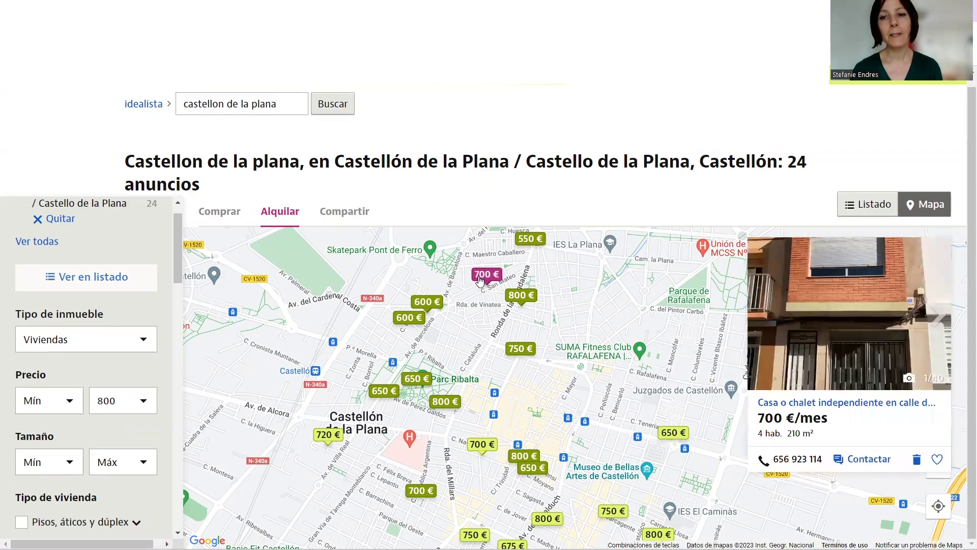
left_click(428, 304)
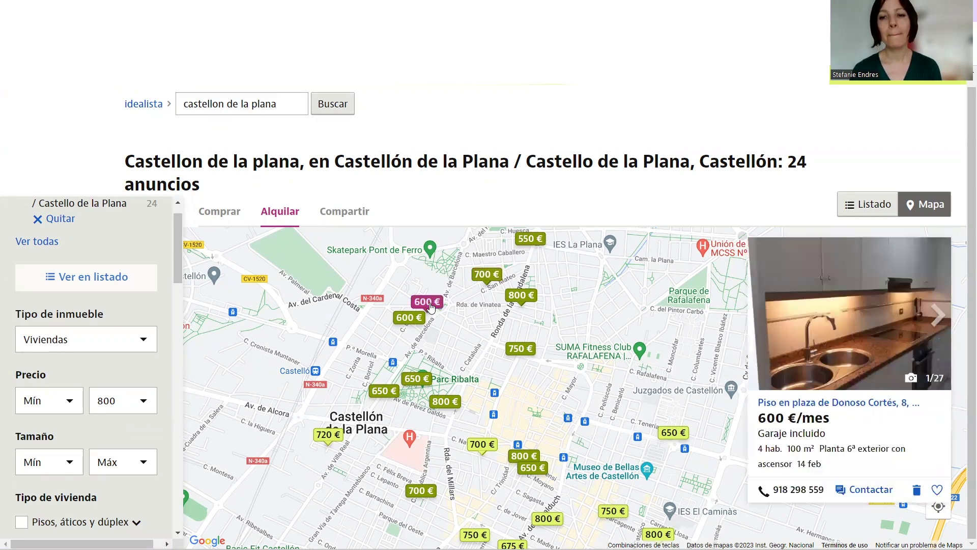
left_click(413, 320)
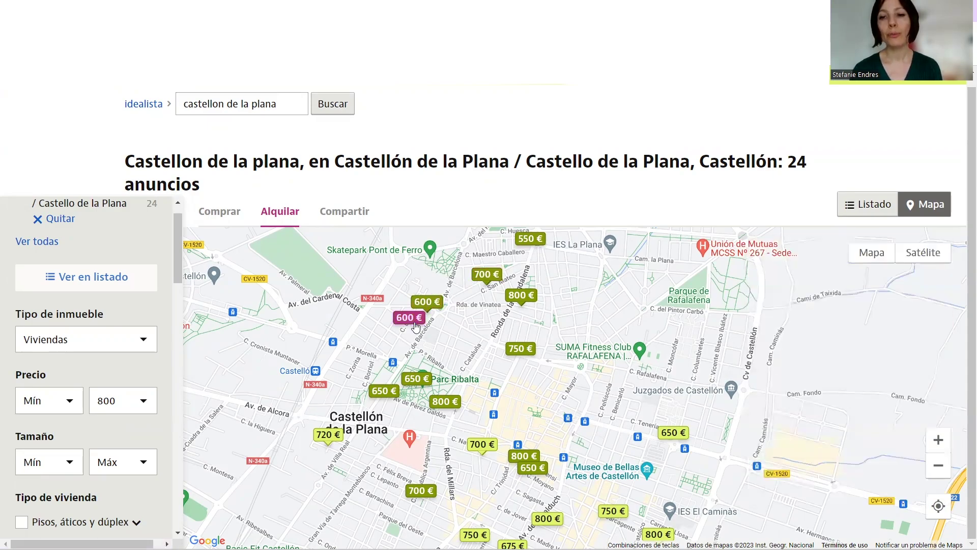
left_click(417, 381)
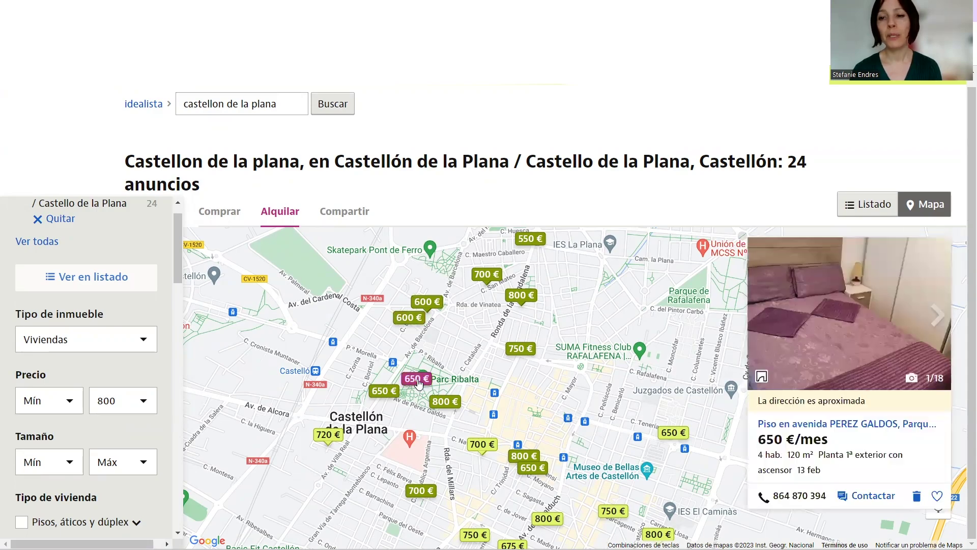
left_click(383, 392)
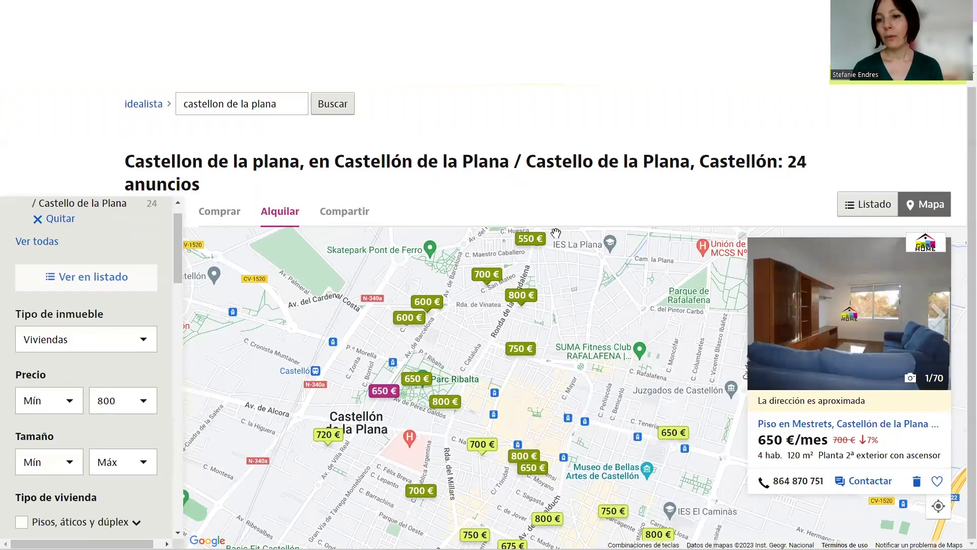
left_click(538, 244)
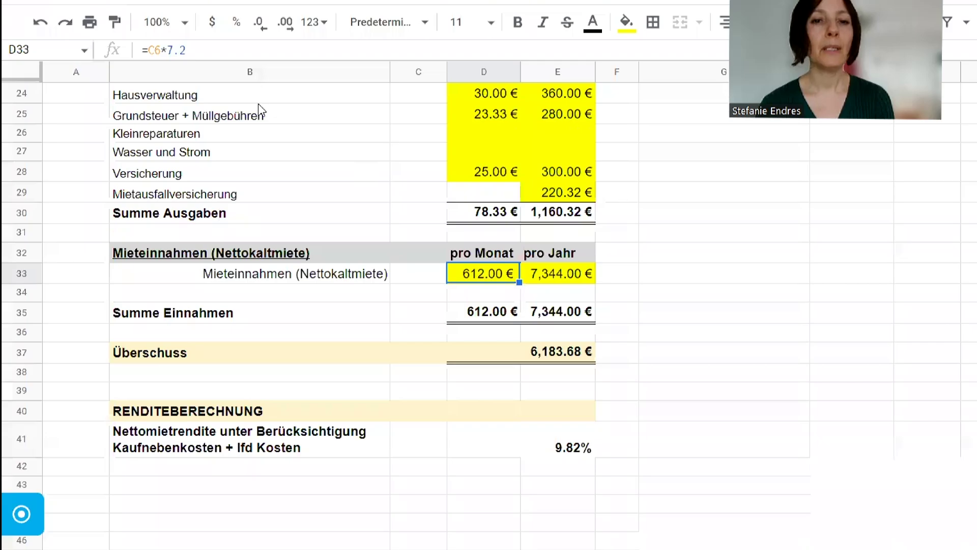
- Switch to the spreadsheet, set the monthly Nettokaltmiete in D33 to =550 and inspect the net rental yield formula in E41
left_click(198, 49)
key("BackSpace")
key("BackSpace")
key("BackSpace")
key("BackSpace")
key("BackSpace")
key("BackSpace")
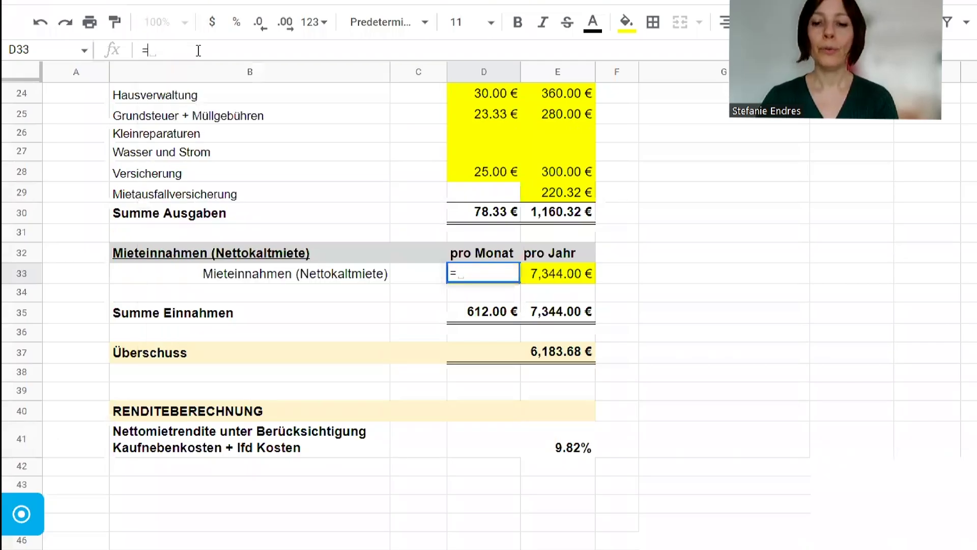
type("550")
left_click(594, 270)
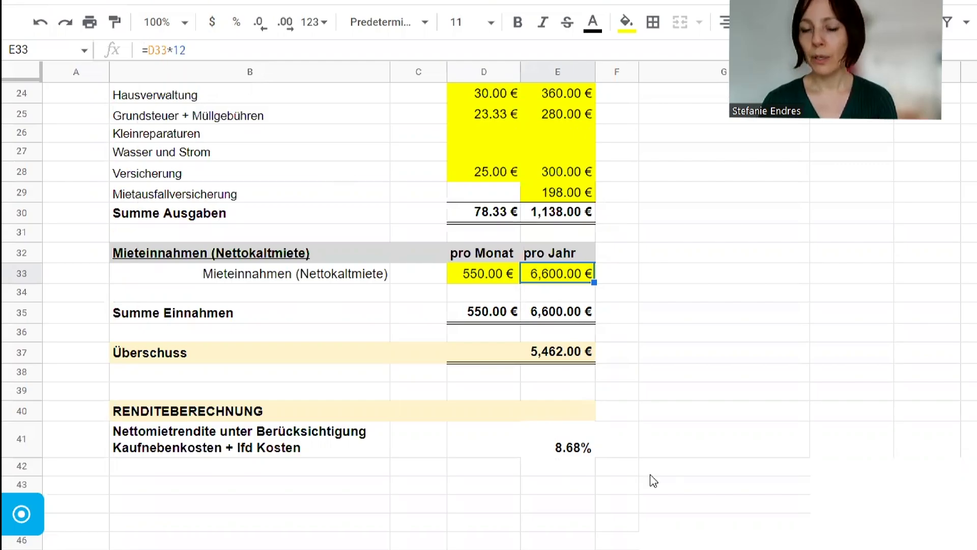
left_click(542, 448)
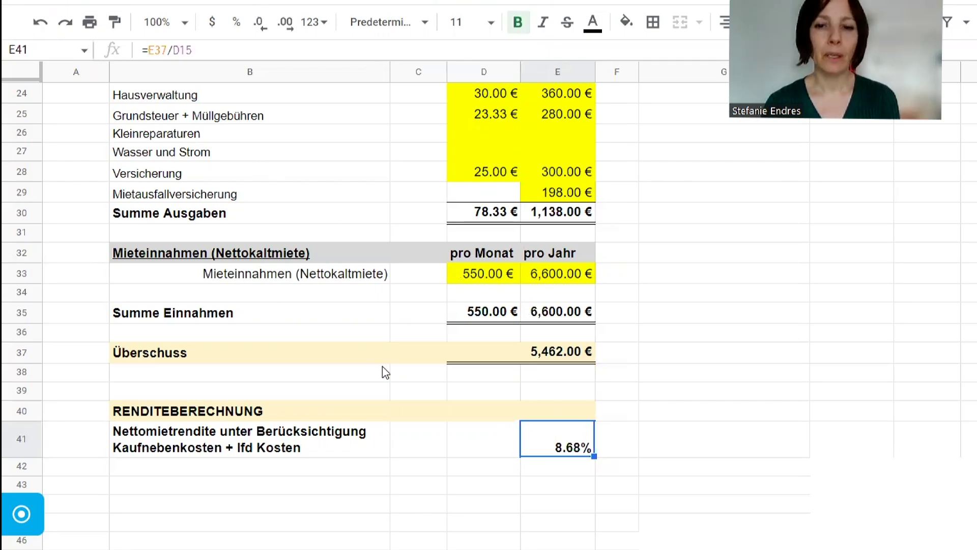
- Set the monthly Nettokaltmiete in D33 to =4*220 for renting out four rooms
left_click(476, 279)
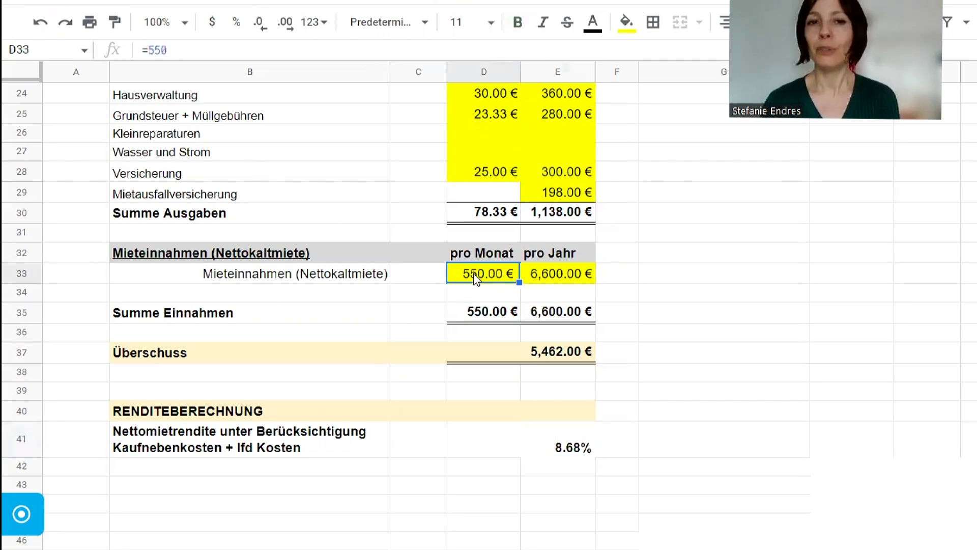
left_click(186, 45)
key("BackSpace")
key("BackSpace")
key("BackSpace")
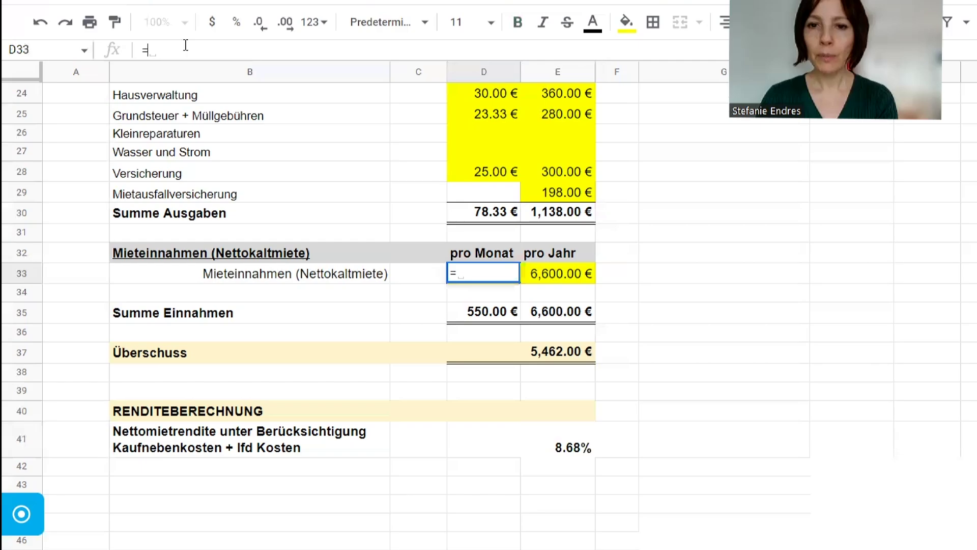
type("4*220")
key("Tab")
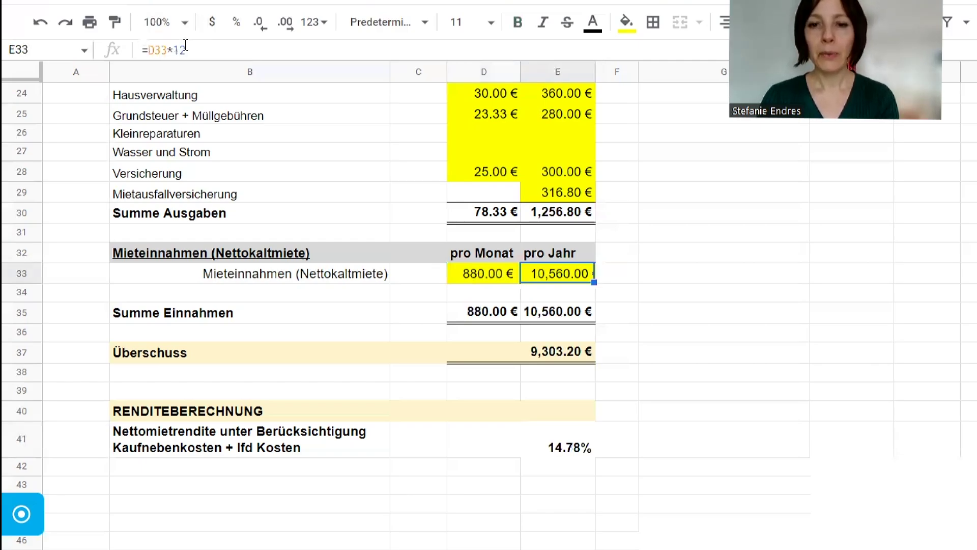
- Examine the yearly rental income, Überschuss and net rental yield figures in column E
key("Down")
key("Down")
key("Down")
key("Down")
key("Down")
key("Down")
key("Down")
key("Down")
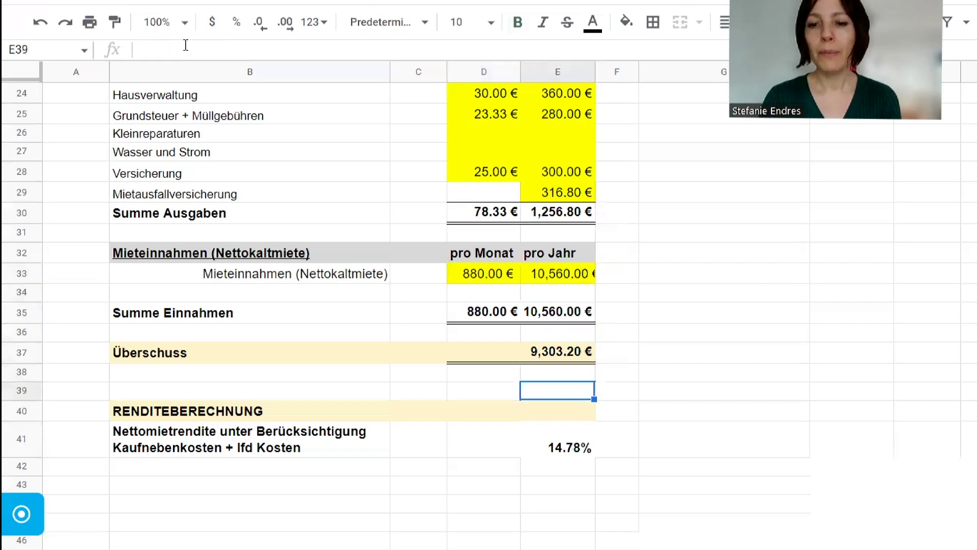
key("Up")
key("Up")
key("Up")
key("Up")
key("Up")
key("Up")
key("Up")
key("Up")
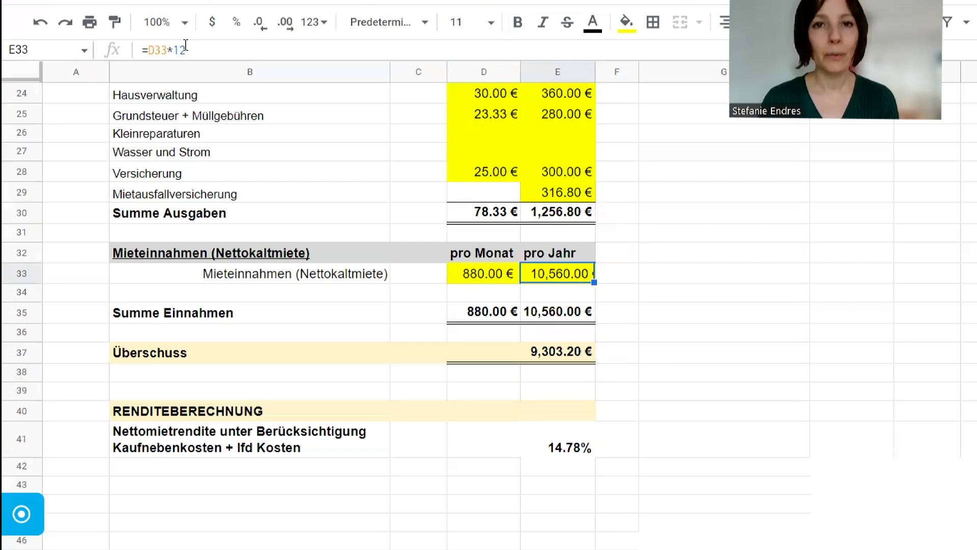
- Change the monthly Nettokaltmiete formula in D33 to =3*220
key("Left")
left_click(152, 51)
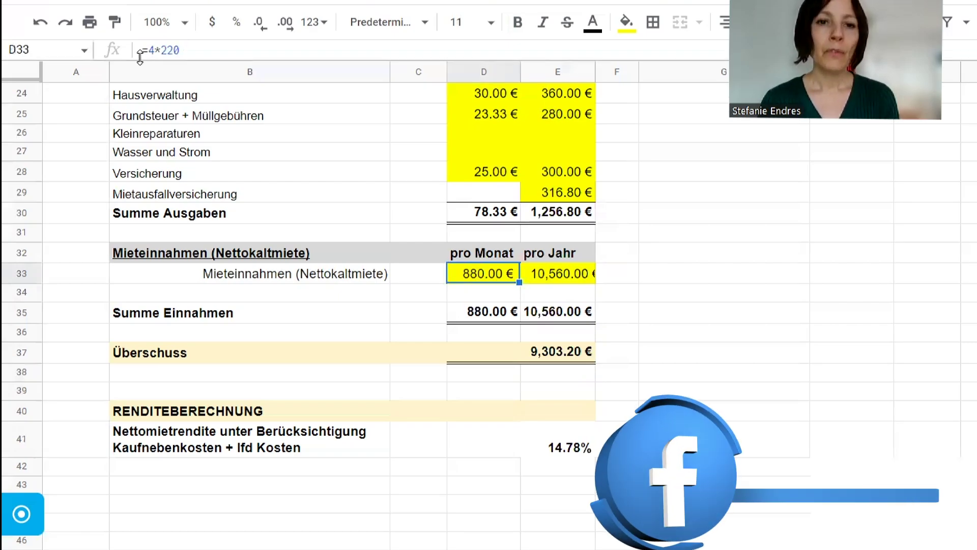
key("BackSpace")
type("3")
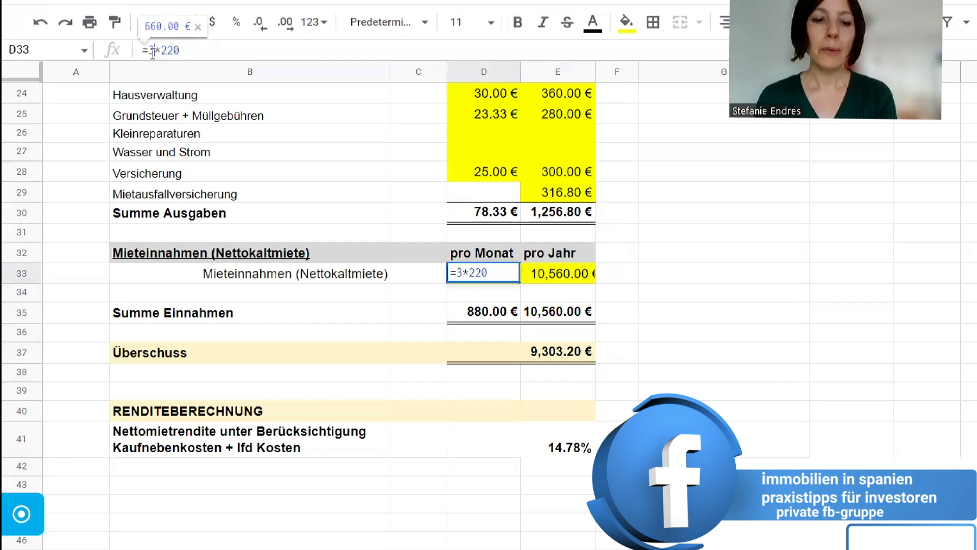
key("Tab")
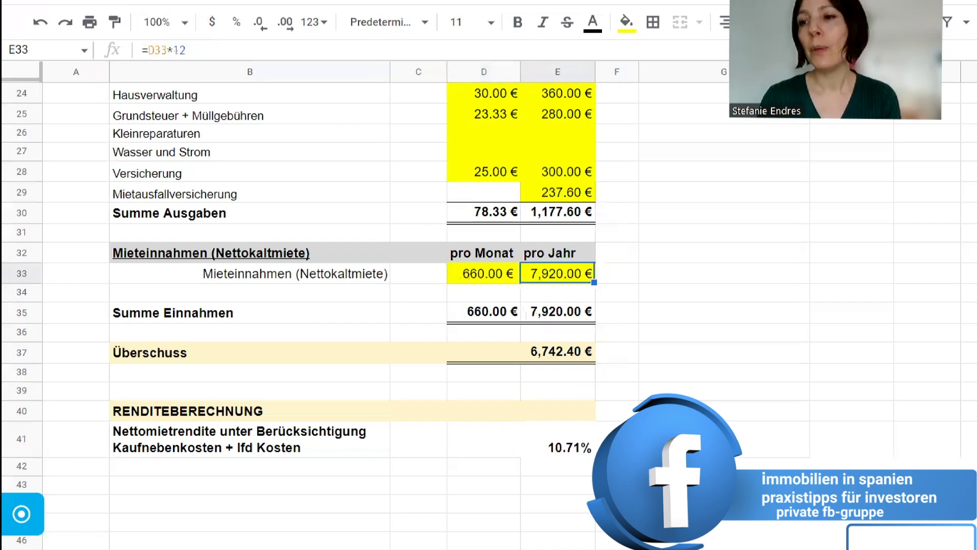